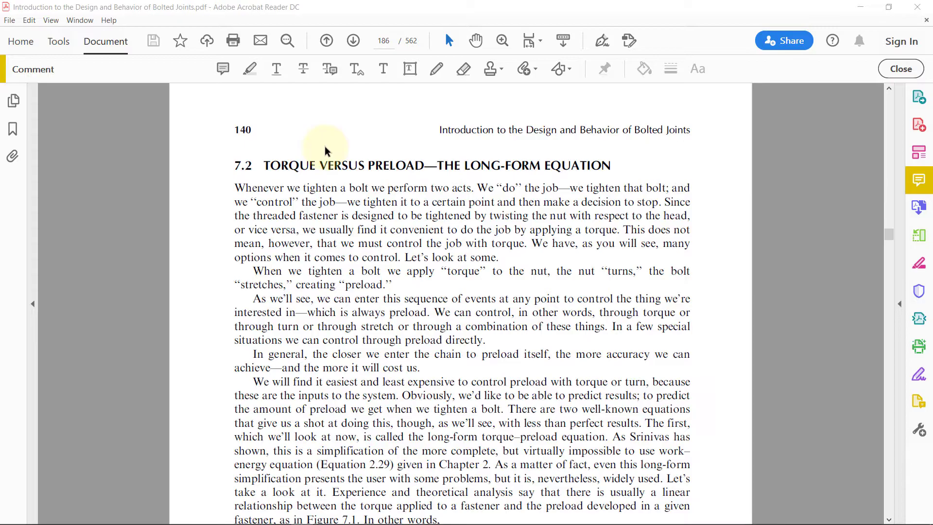
- Switch from Acrobat Reader to the Opera window showing colors.pdf
{"action": "key", "text": "alt+Tab"}
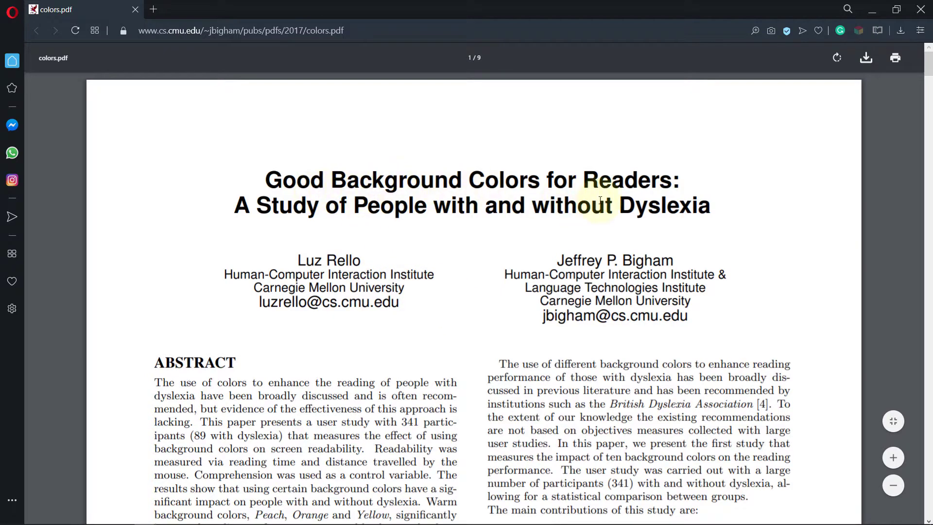
- Read the warm-background conclusion in colors.pdf, then scroll back up to Figure 1's hex codes
{"action": "scroll", "coordinate": [427, 410], "scroll_direction": "down", "scroll_amount": 20}
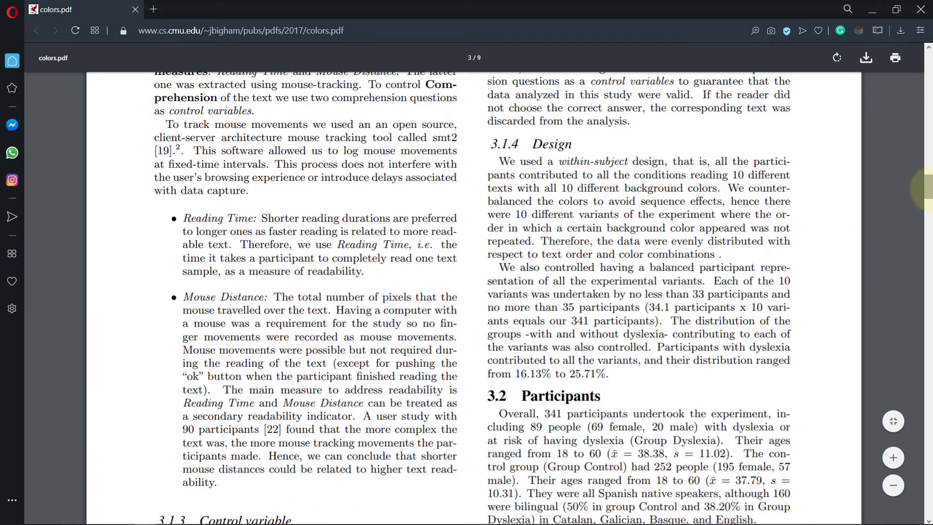
{"action": "left_click_drag", "start_coordinate": [928, 190], "coordinate": [929, 405]}
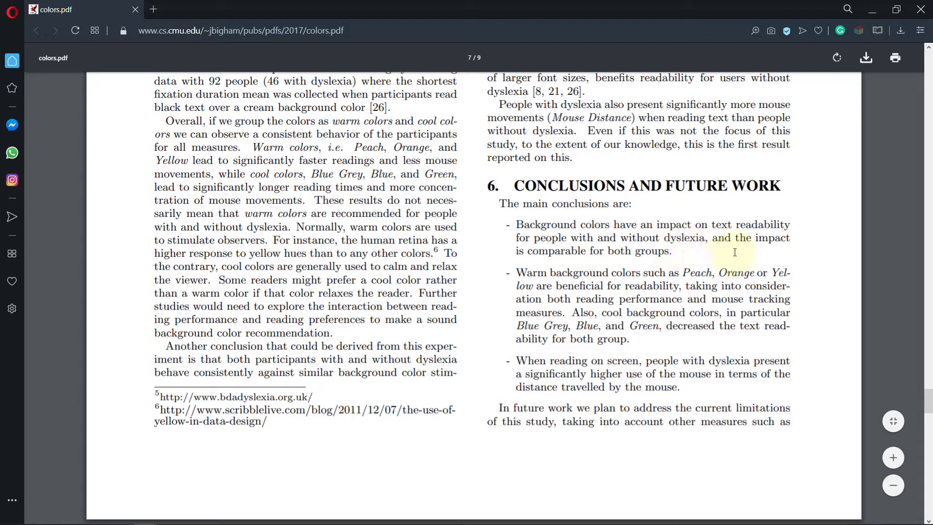
{"action": "left_click_drag", "start_coordinate": [517, 271], "coordinate": [622, 274]}
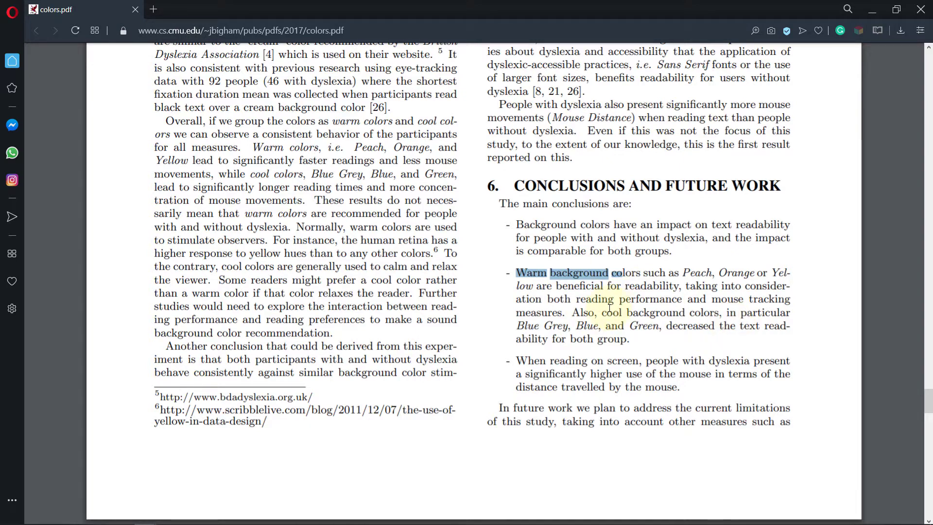
{"action": "scroll", "coordinate": [578, 316], "scroll_direction": "up", "scroll_amount": 6}
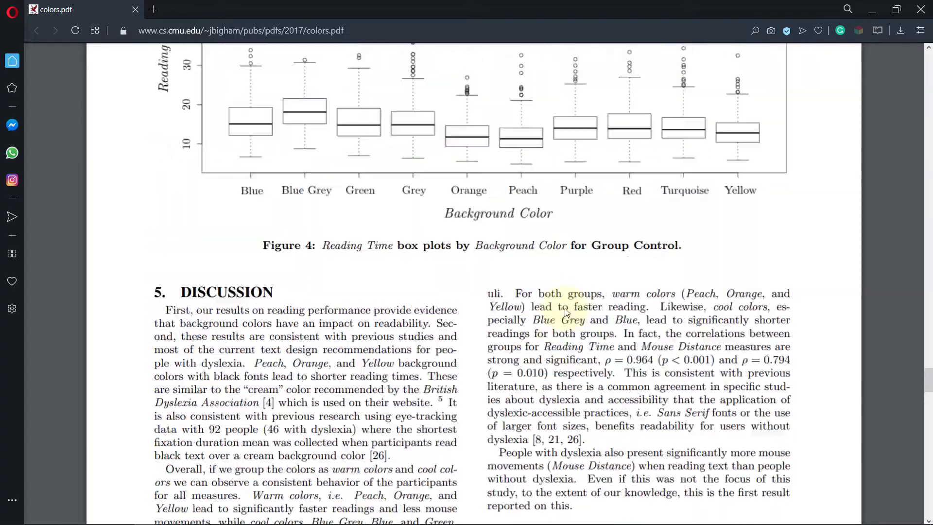
{"action": "scroll", "coordinate": [566, 313], "scroll_direction": "up", "scroll_amount": 20}
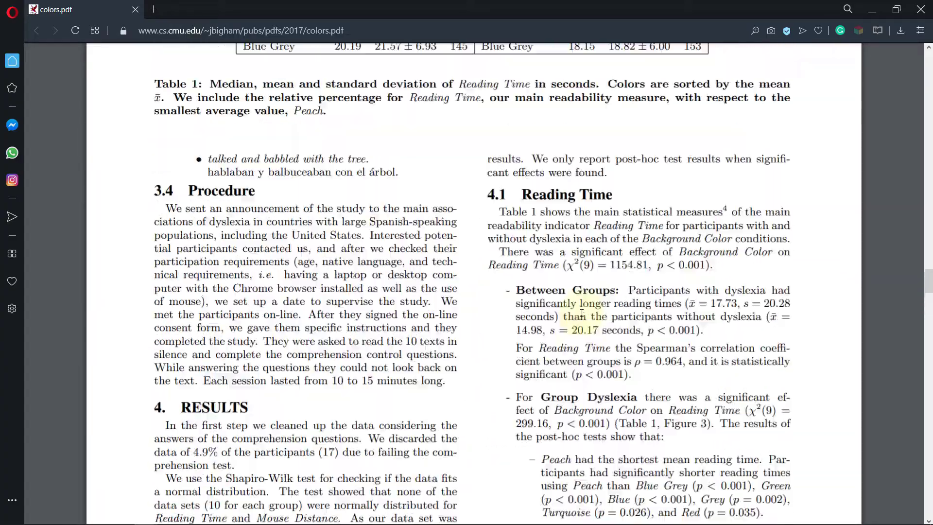
{"action": "scroll", "coordinate": [582, 314], "scroll_direction": "up", "scroll_amount": 20}
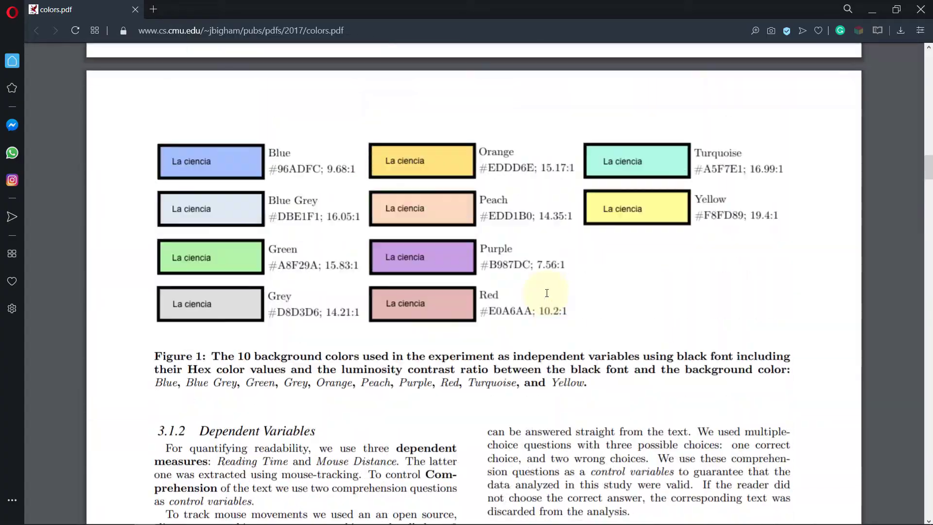
{"action": "scroll", "coordinate": [544, 293], "scroll_direction": "up", "scroll_amount": 2}
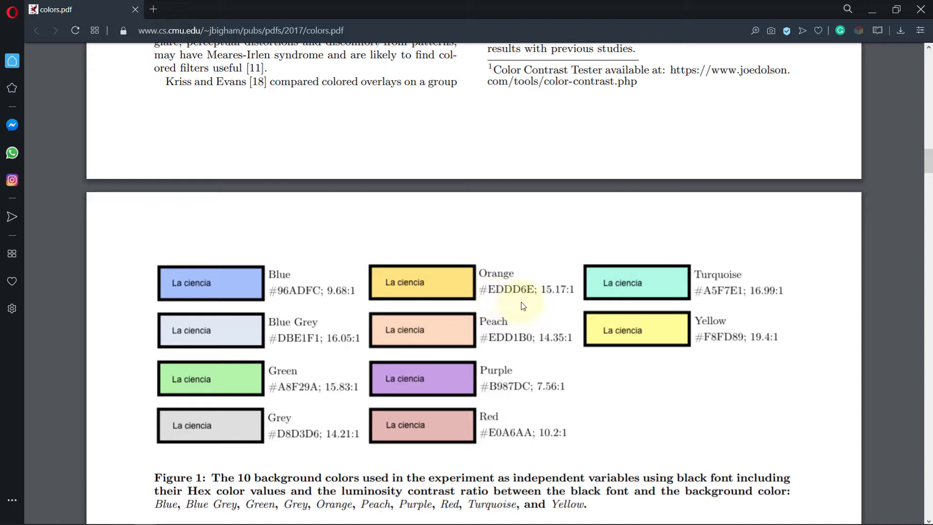
- Paste hex #eddd6e into rgb.to and convert it, giving RGB 237, 221, 110
{"action": "left_click", "coordinate": [870, 14]}
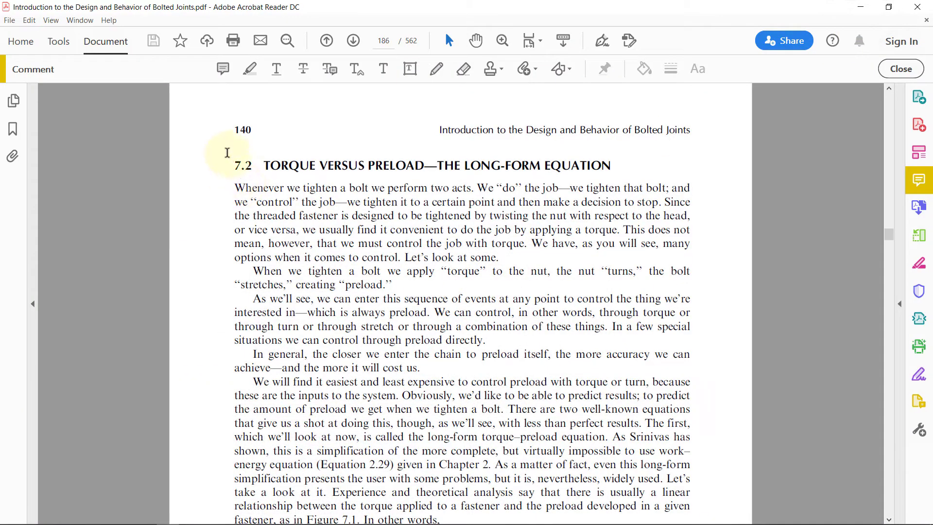
{"action": "key", "text": "alt+Tab"}
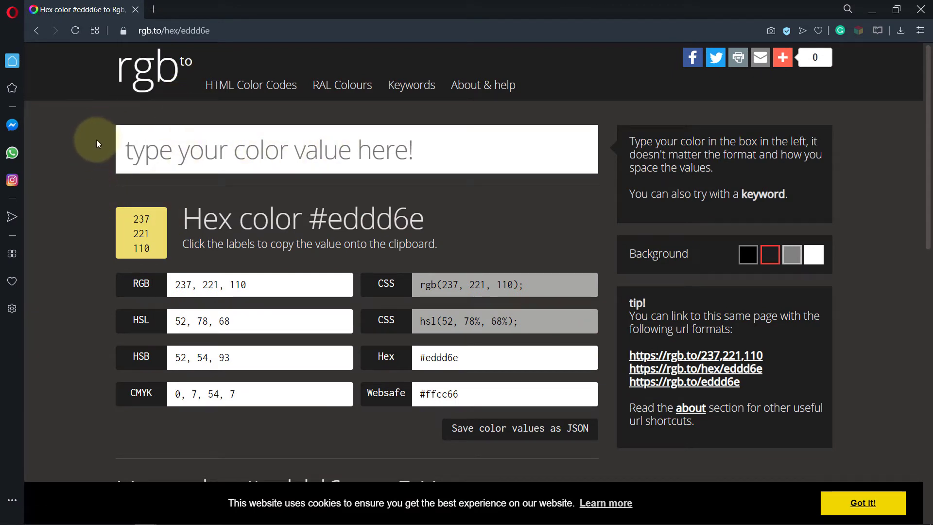
{"action": "left_click_drag", "start_coordinate": [310, 222], "coordinate": [417, 219]}
{"action": "key", "text": "ctrl+c"}
{"action": "left_click", "coordinate": [198, 150]}
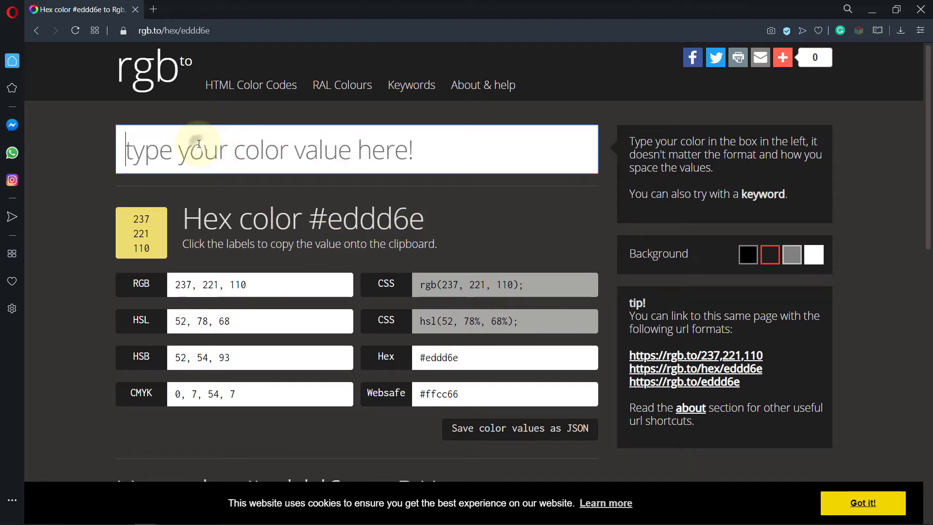
{"action": "right_click", "coordinate": [167, 152]}
{"action": "left_click", "coordinate": [204, 237]}
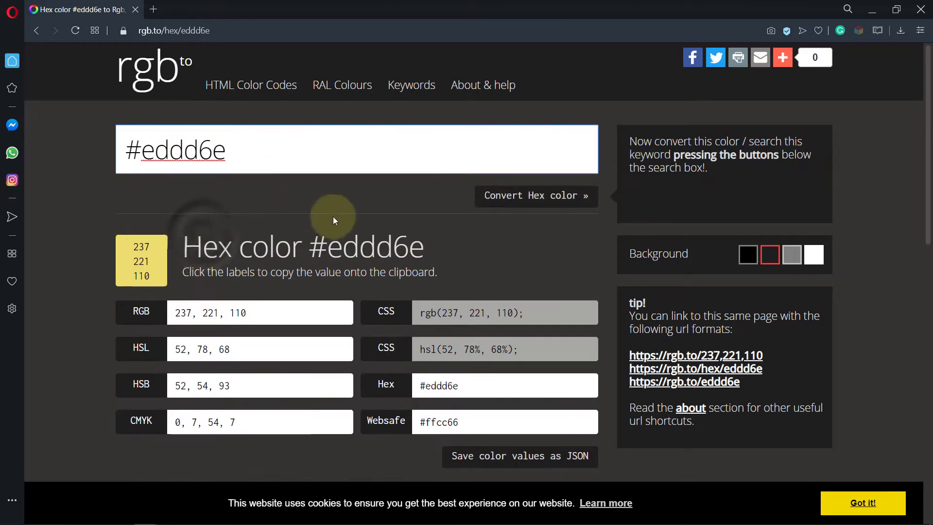
{"action": "left_click", "coordinate": [500, 197]}
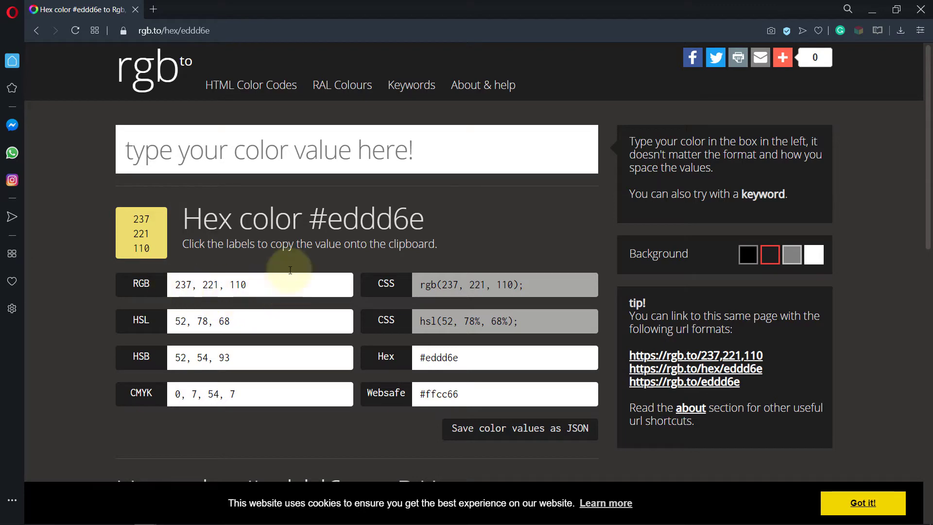
- In Accessibility preferences, enable Replace Document Colors and open Other Color for the Page Background
{"action": "left_click", "coordinate": [872, 10]}
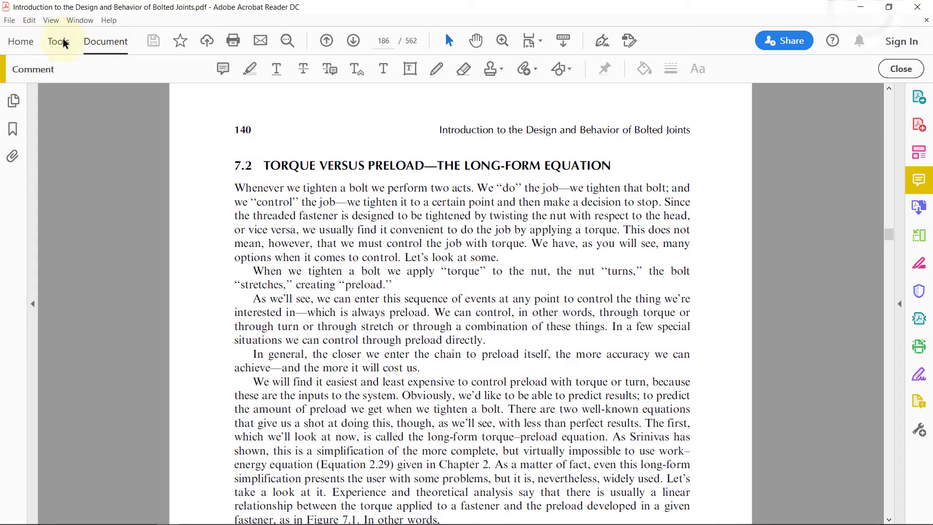
{"action": "left_click", "coordinate": [29, 20]}
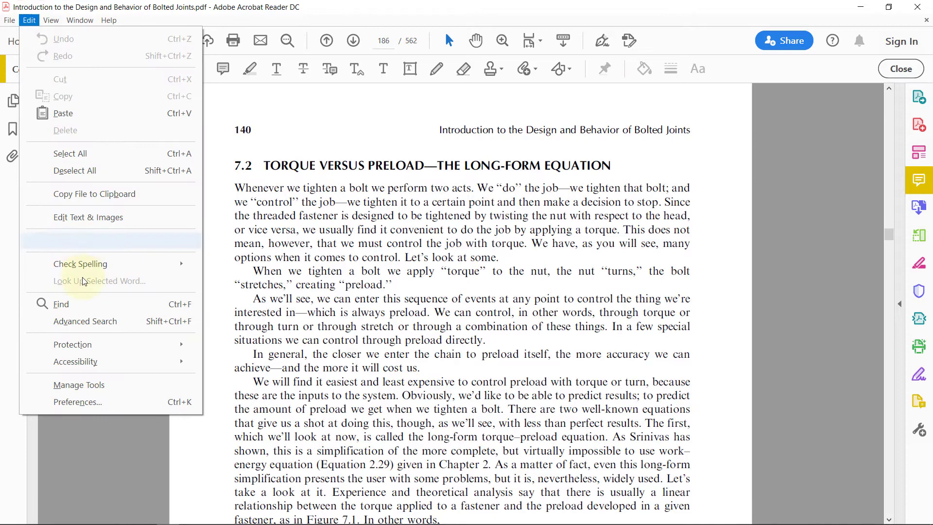
{"action": "left_click", "coordinate": [75, 403]}
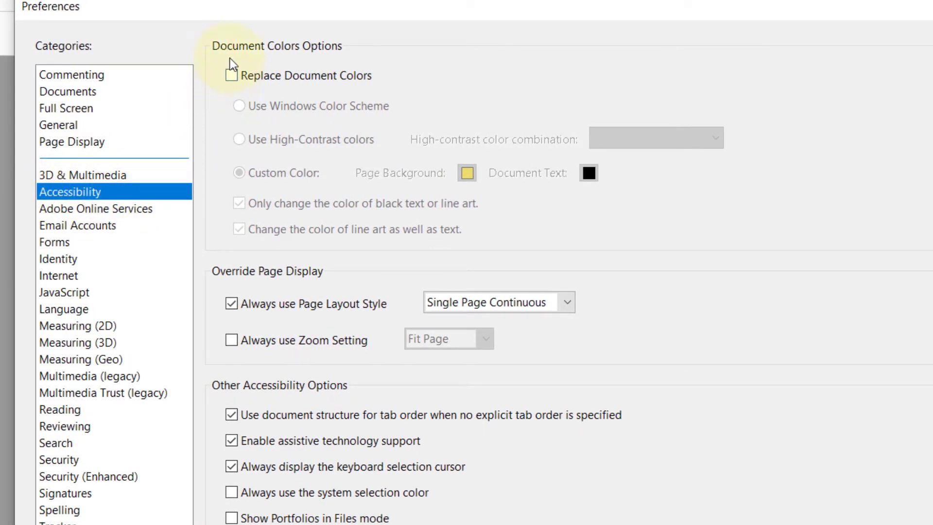
{"action": "left_click", "coordinate": [230, 78]}
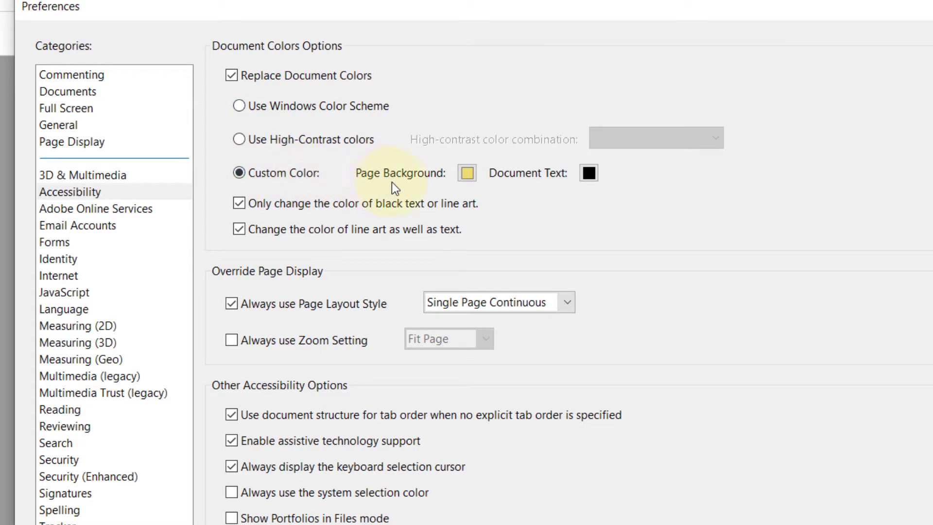
{"action": "left_click", "coordinate": [467, 174]}
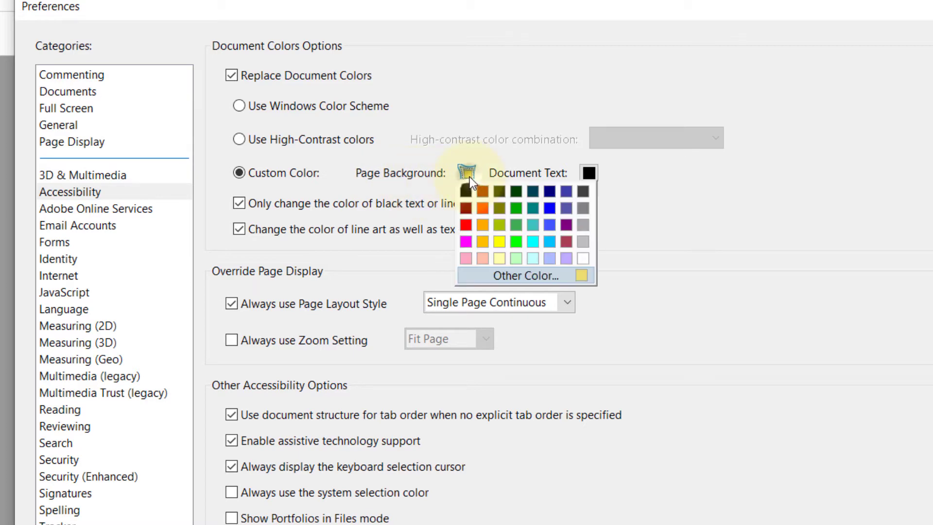
{"action": "left_click", "coordinate": [505, 275]}
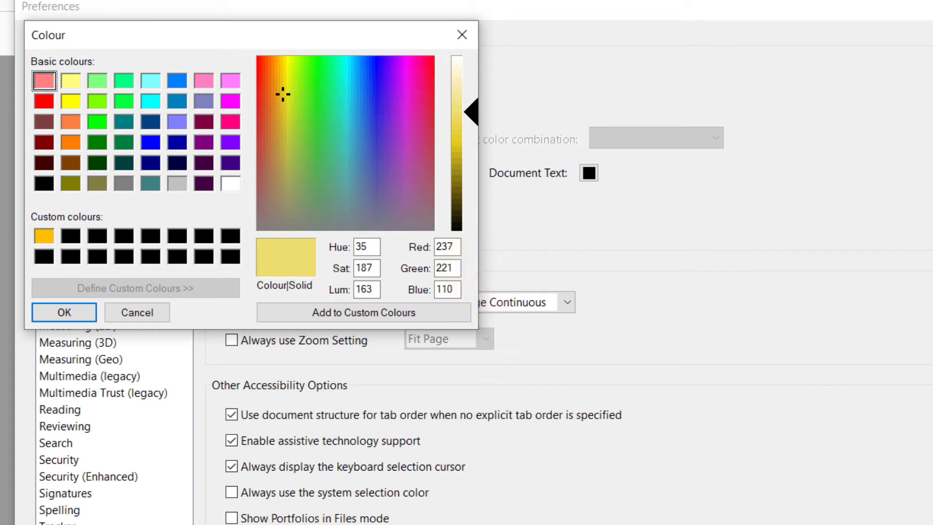
- Check against rgb.to, enter Red 237, Green 221, Blue 110, and accept the colour
{"action": "key", "text": "alt+Tab"}
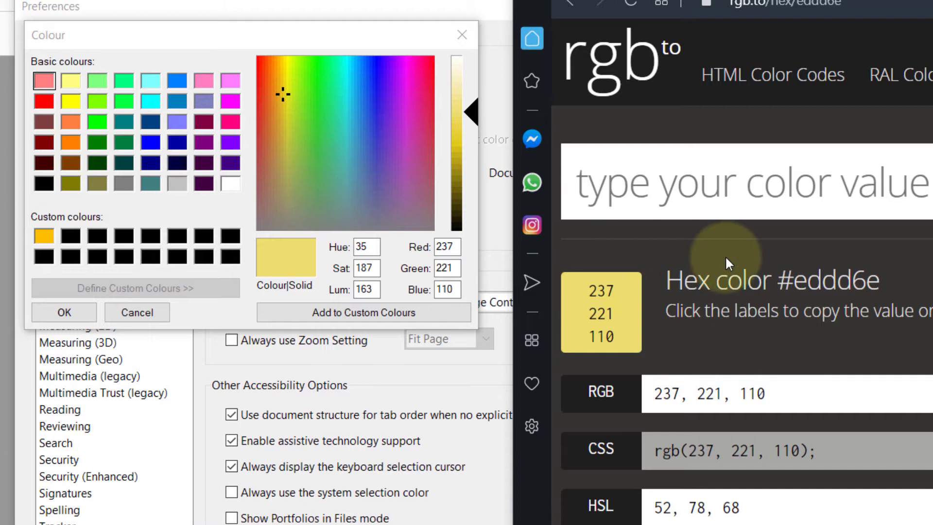
{"action": "left_click_drag", "start_coordinate": [779, 280], "coordinate": [881, 276]}
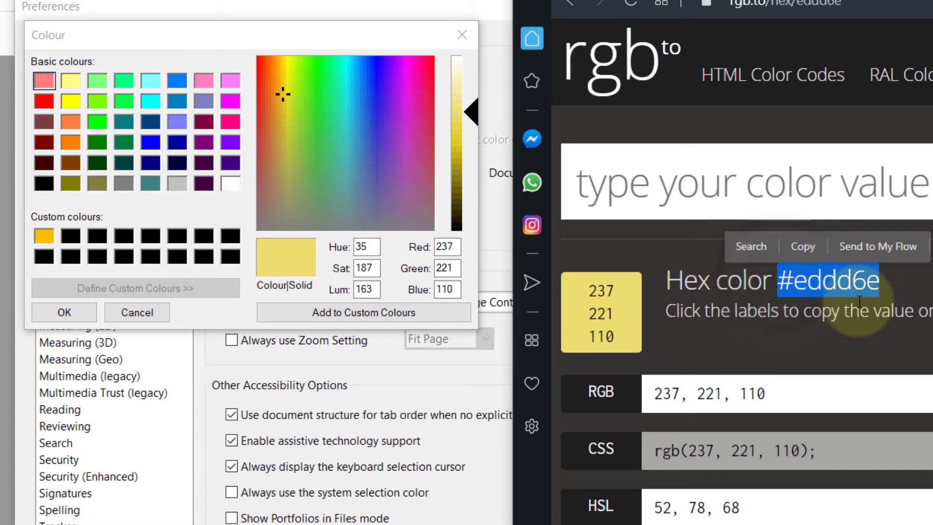
{"action": "left_click", "coordinate": [899, 289]}
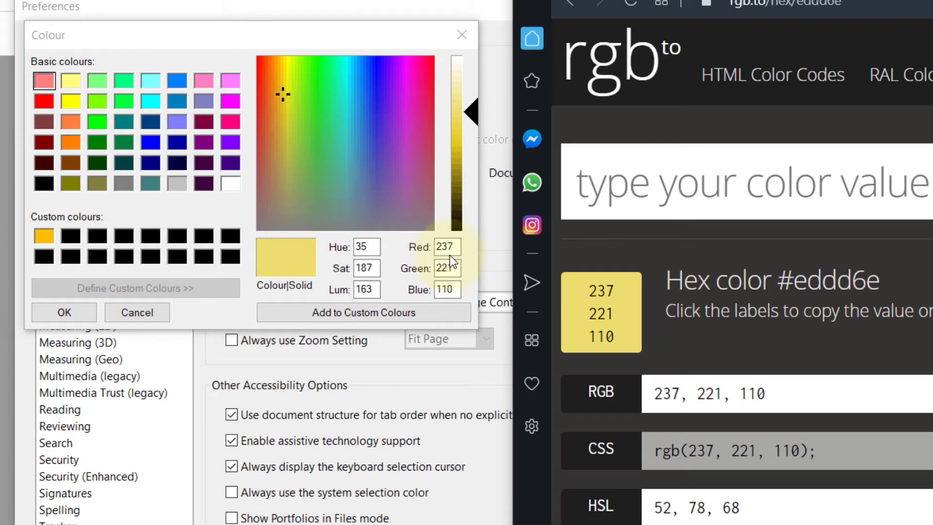
{"action": "double_click", "coordinate": [452, 290]}
{"action": "type", "text": "110"}
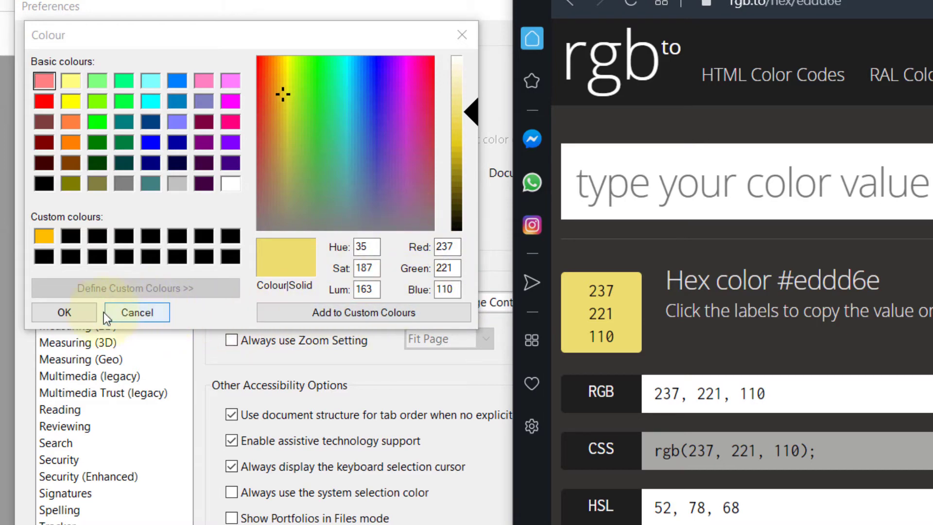
{"action": "left_click", "coordinate": [78, 317]}
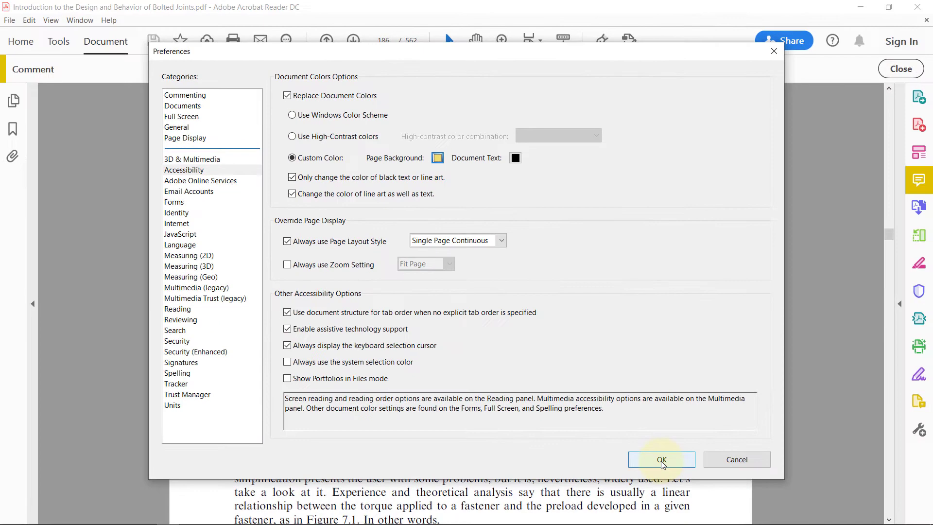
- Accept the Preferences so the book pages show the #EDDD6E yellow background
{"action": "left_click", "coordinate": [660, 516]}
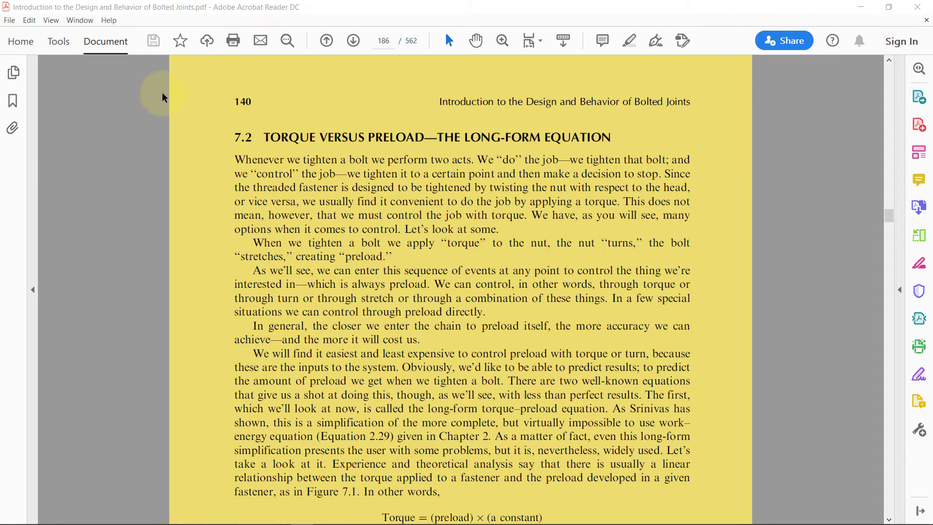
- Open the View menu to reach Full Screen Mode
{"action": "left_click", "coordinate": [51, 20]}
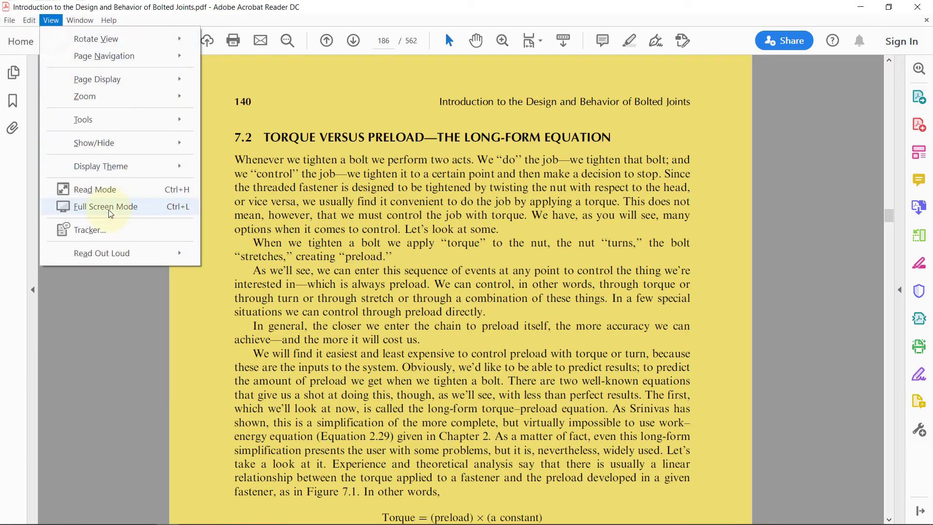